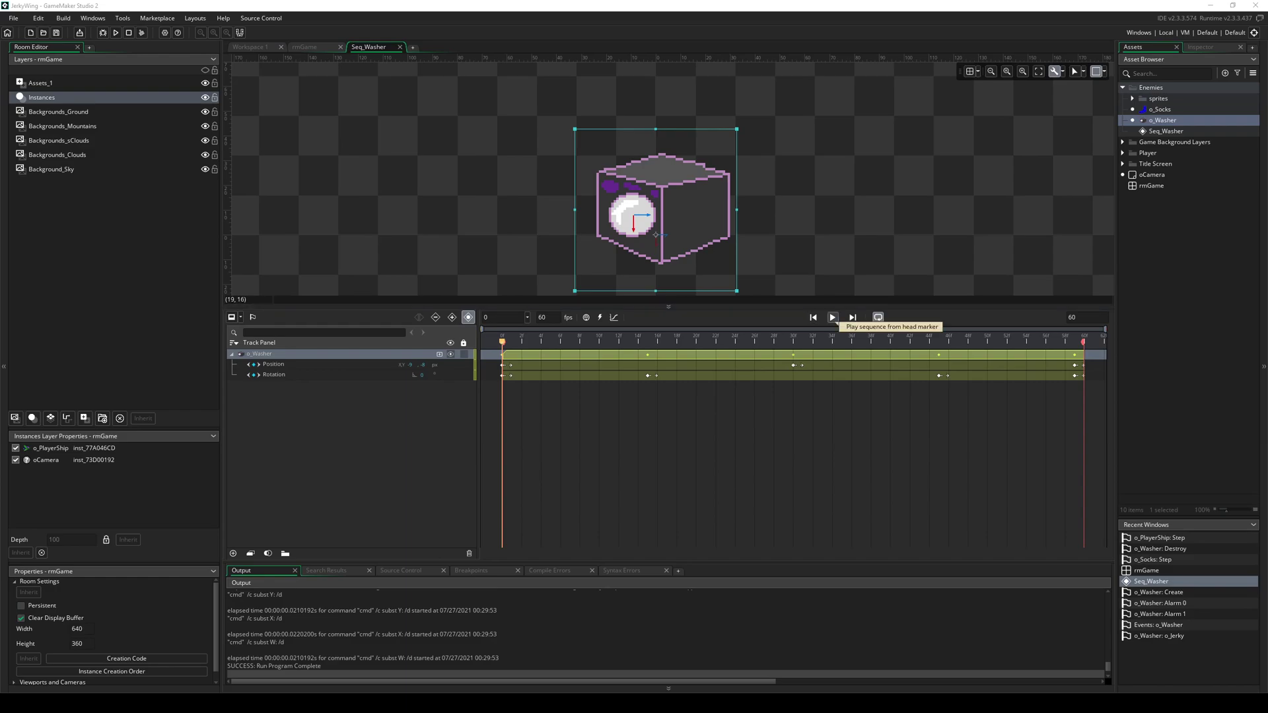
Step: Preview the Seq_Washer animation, pause it and return the playhead to frame 0
click(833, 317)
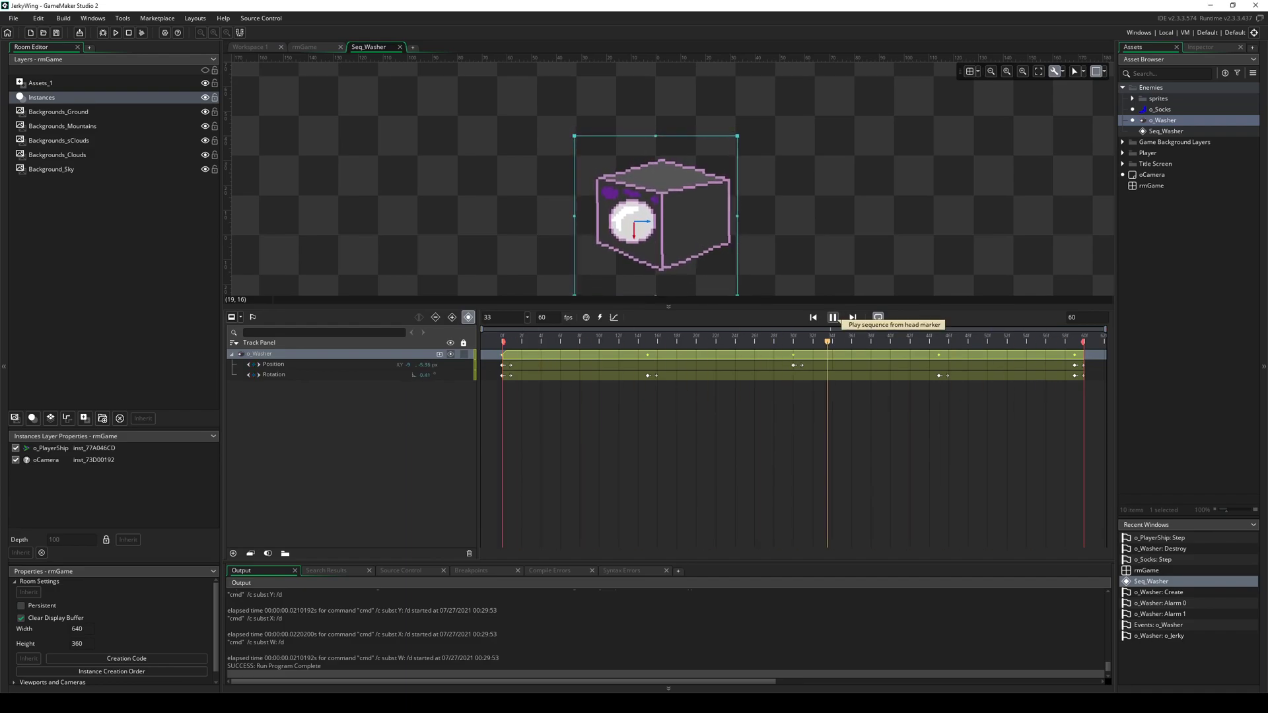
click(833, 317)
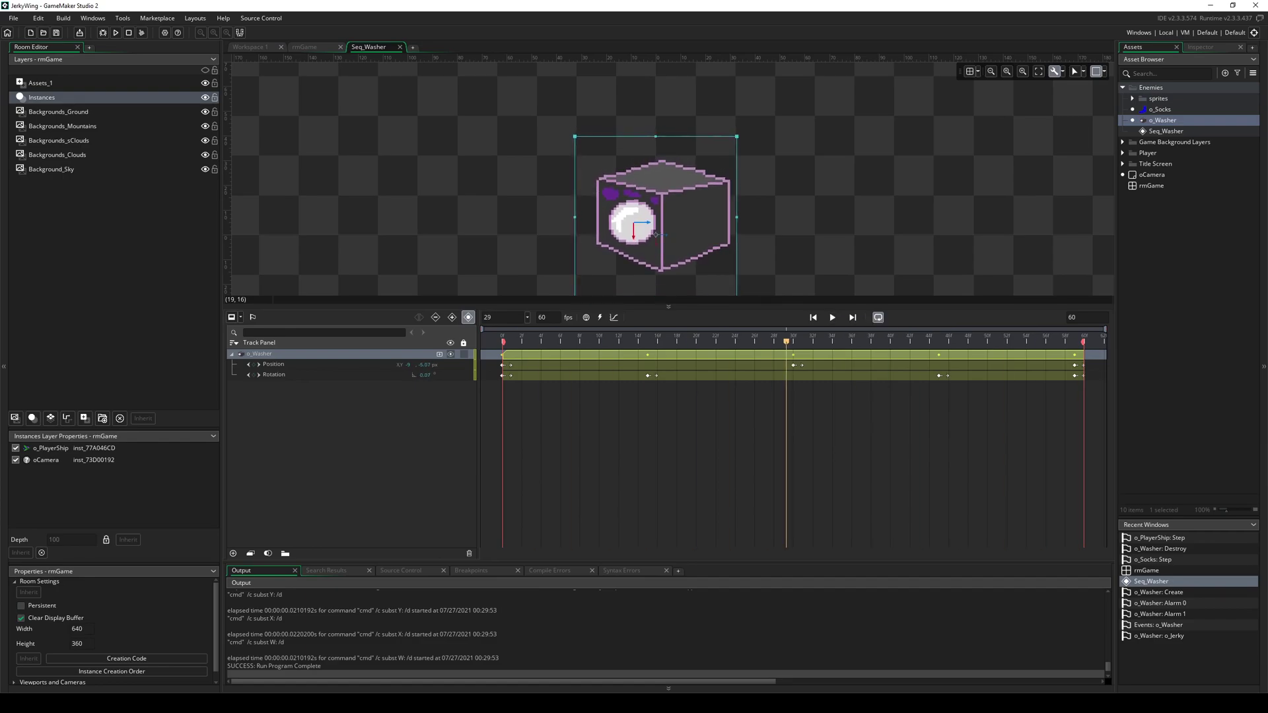
click(813, 318)
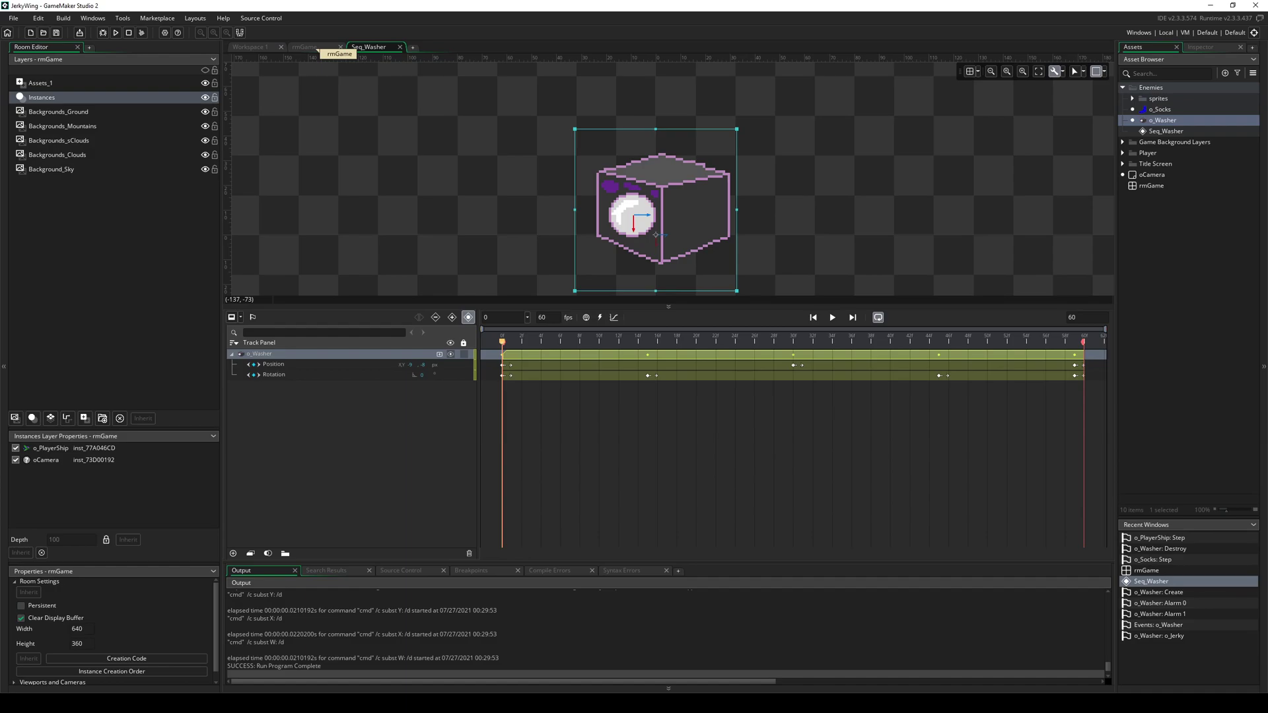
Step: Show the code of o_Washer's Destroy event in the workspace and select the Seq_Washer asset
click(249, 47)
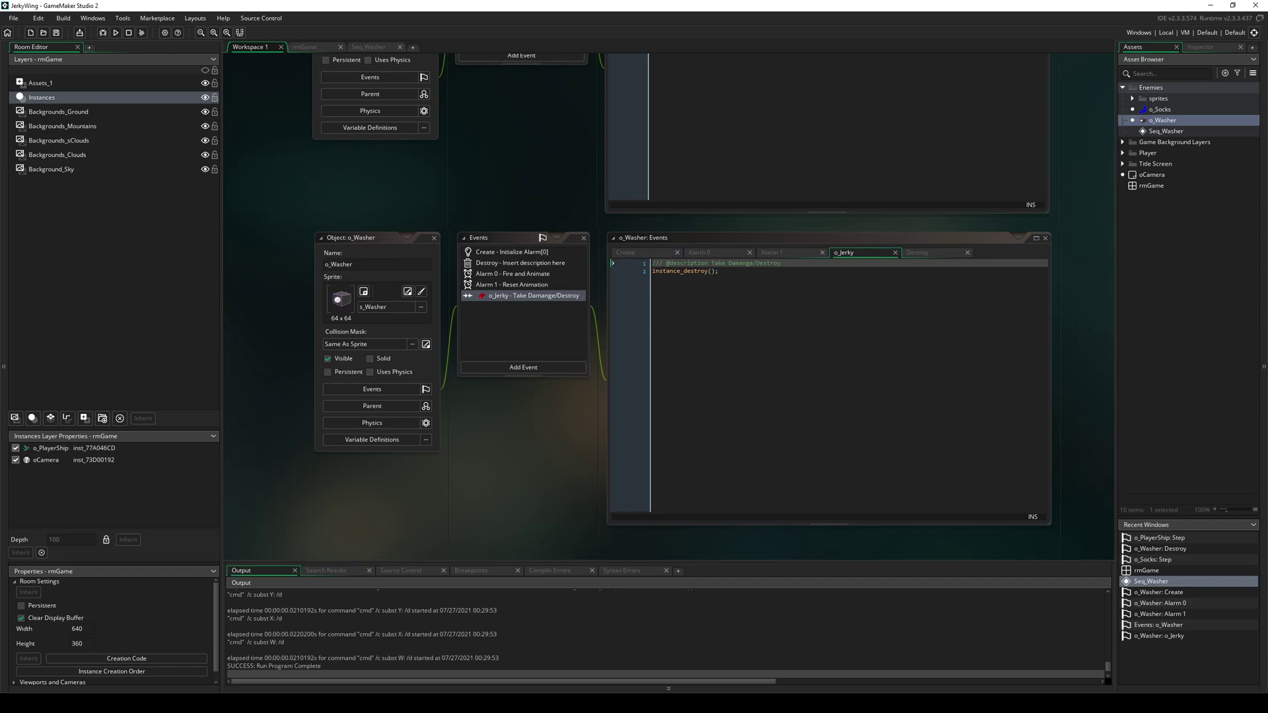
click(935, 252)
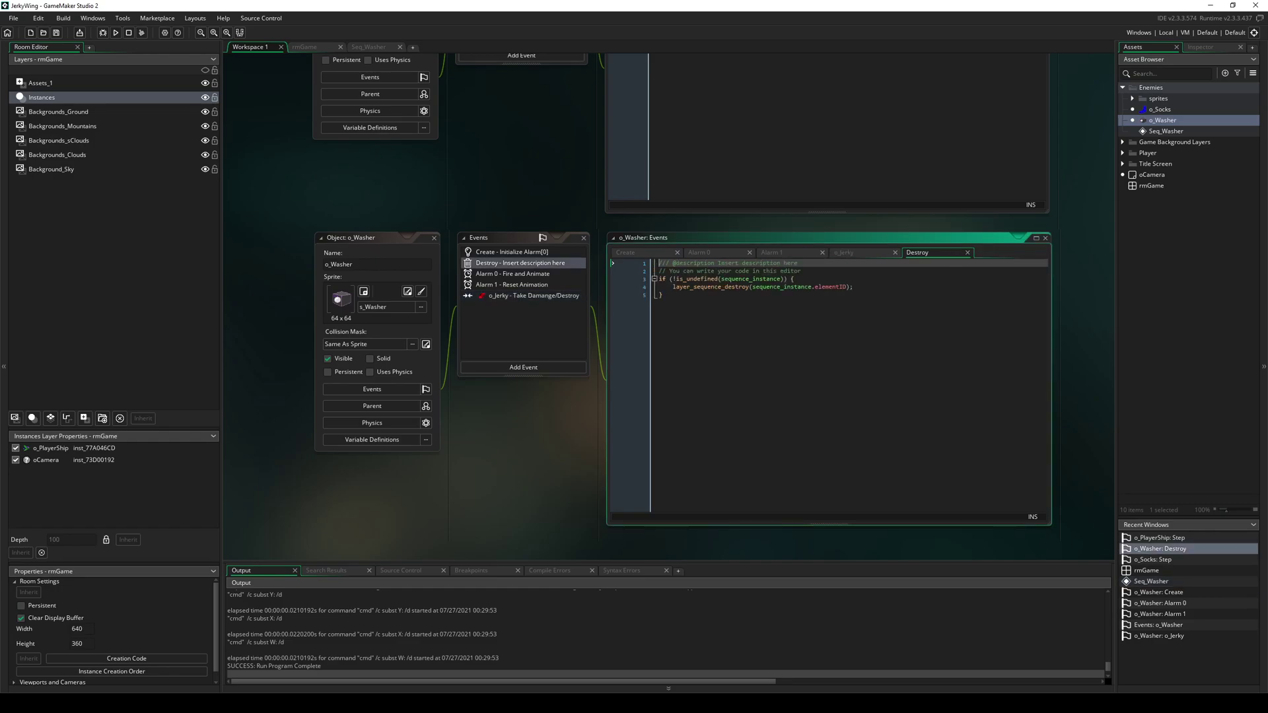
click(1166, 132)
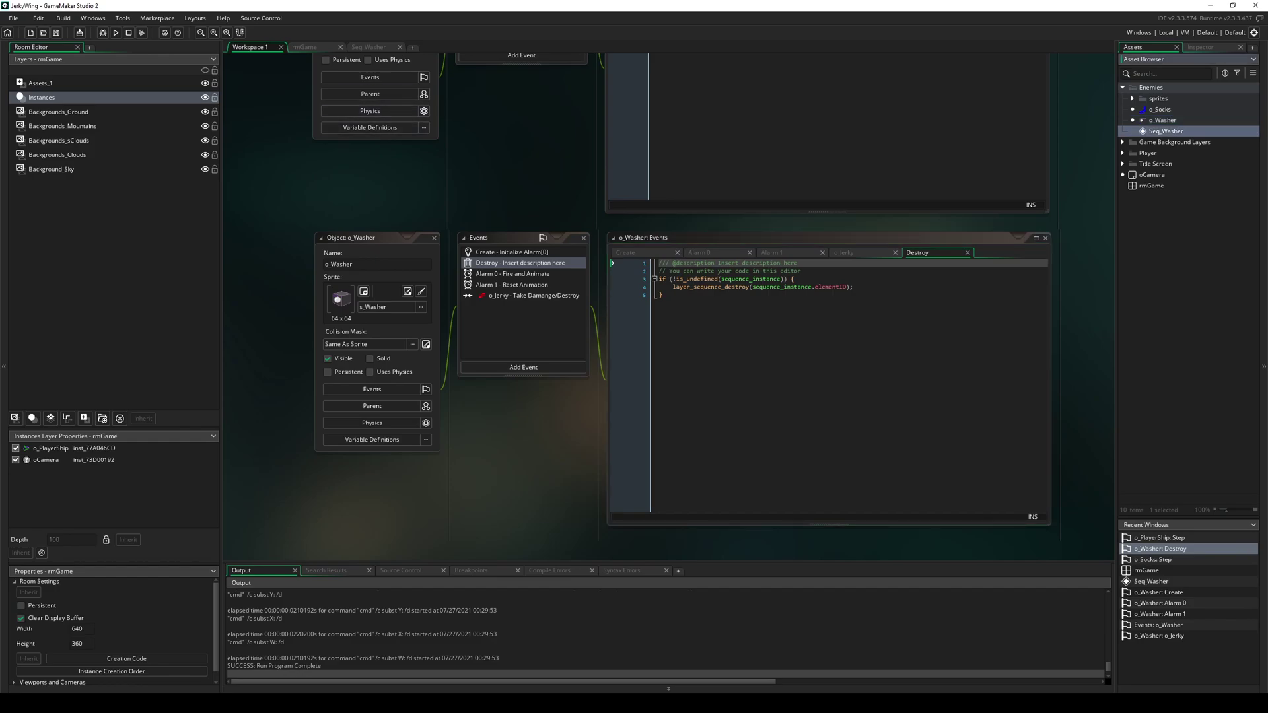
Step: Inspect the two Seq_Washer elements on the Assets_1 layer of the rmGame room
click(310, 47)
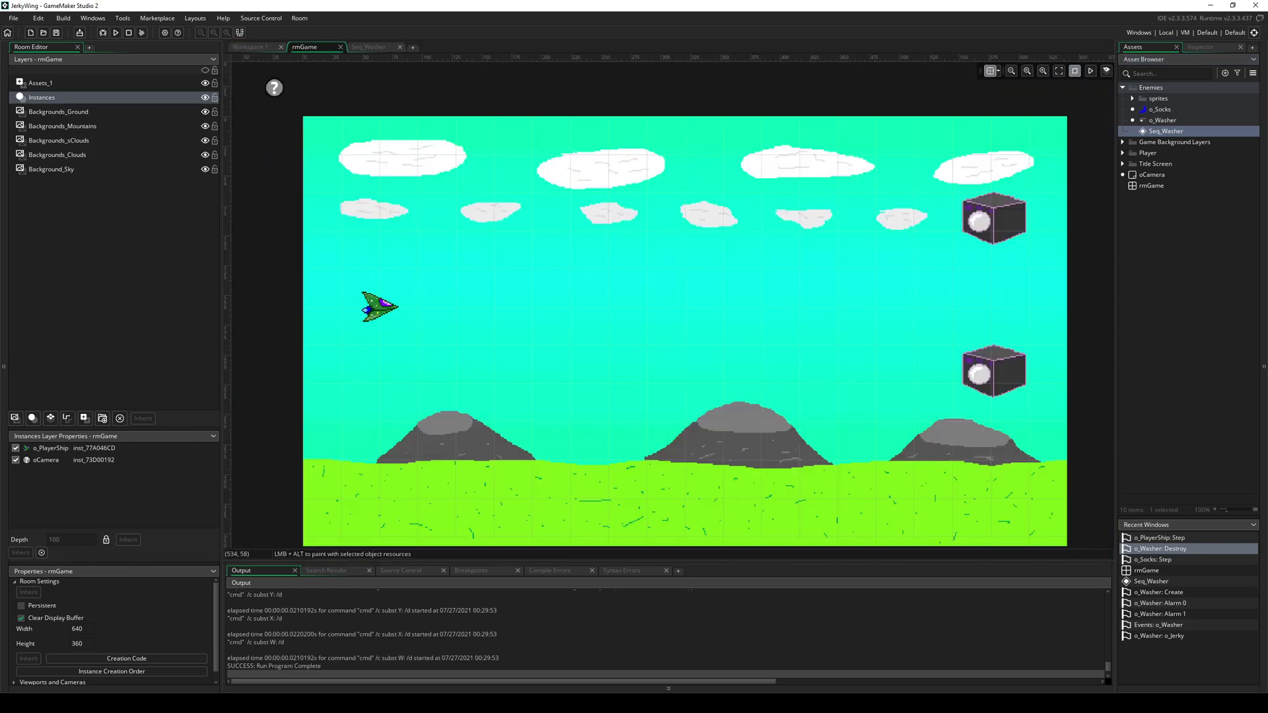
click(41, 83)
click(66, 450)
click(66, 460)
click(63, 449)
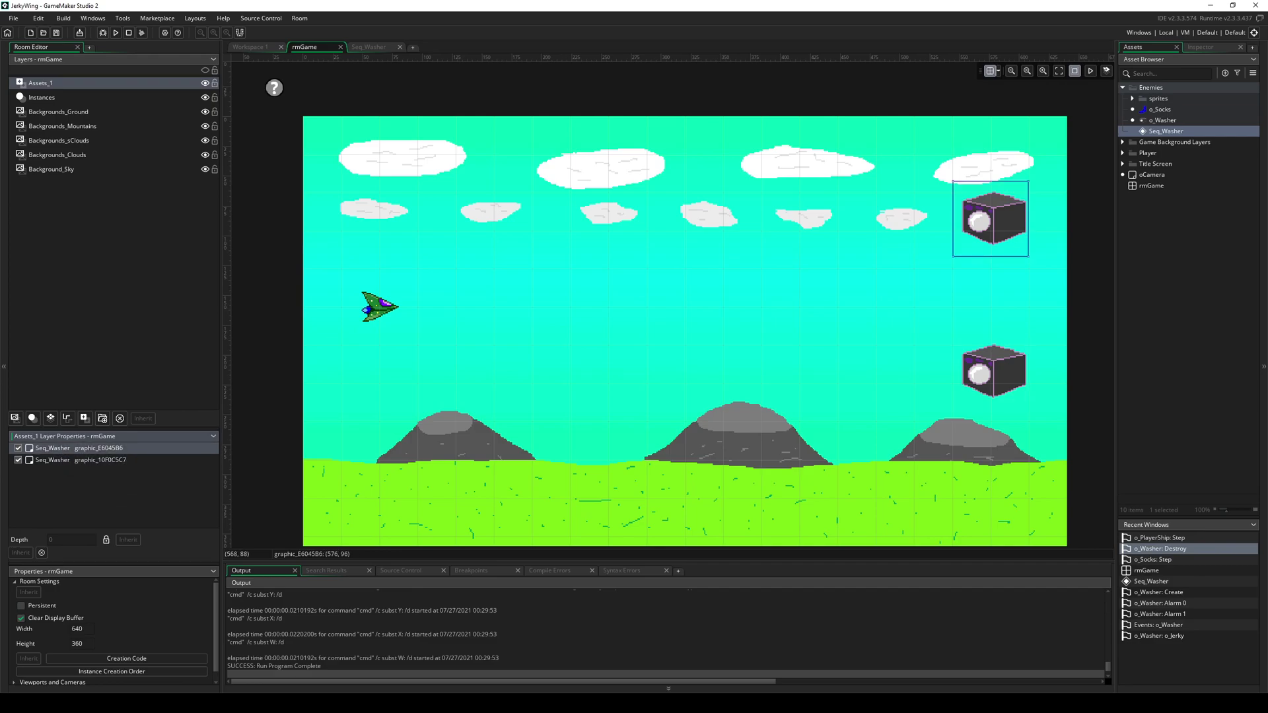
click(982, 223)
click(992, 371)
click(994, 231)
click(994, 369)
click(991, 221)
Step: Examine the is_undefined check and the layer_sequence_destroy call with its sequence_instance.elementID argument in o_Washer's Destroy event
click(249, 47)
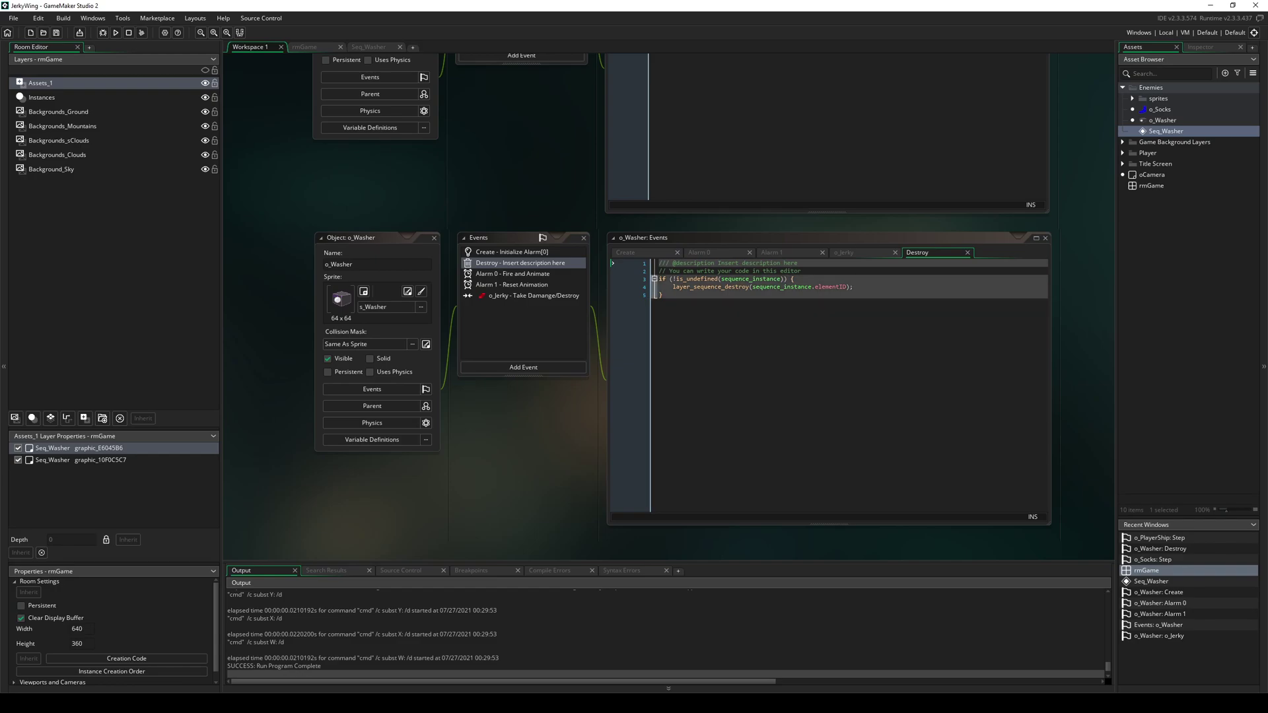
drag(798, 279, 659, 280)
click(662, 296)
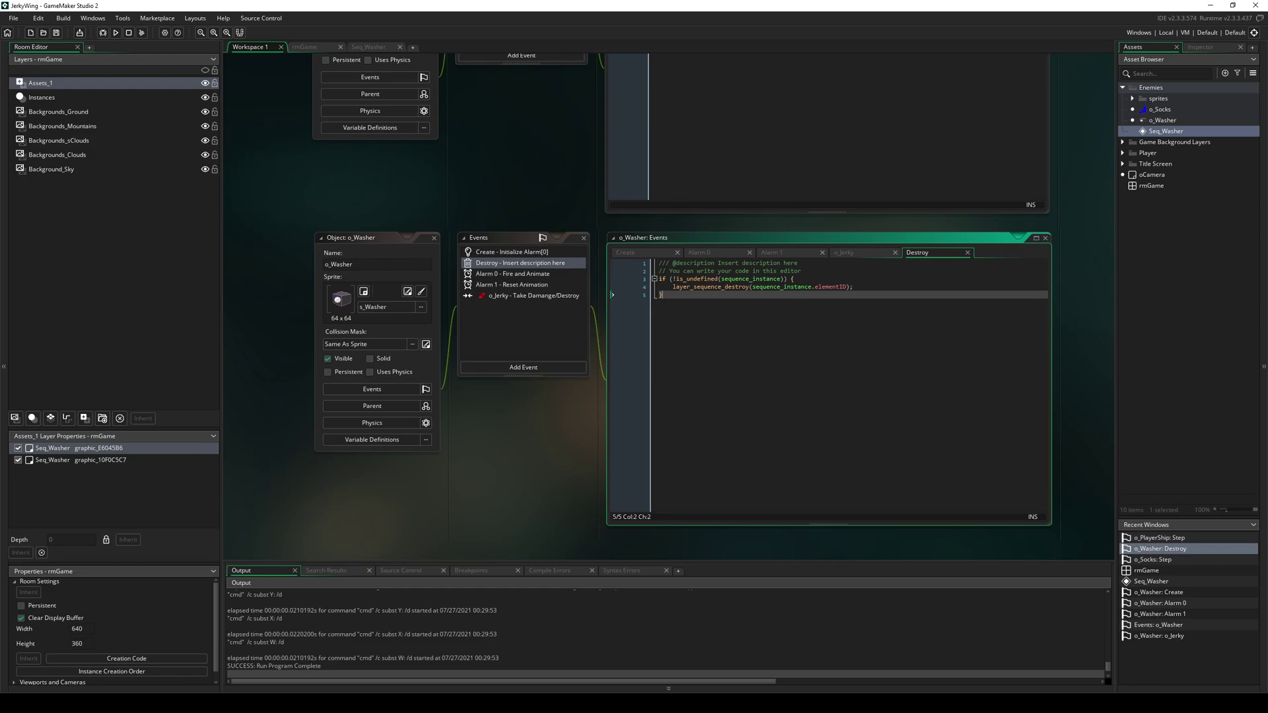
drag(753, 286, 813, 287)
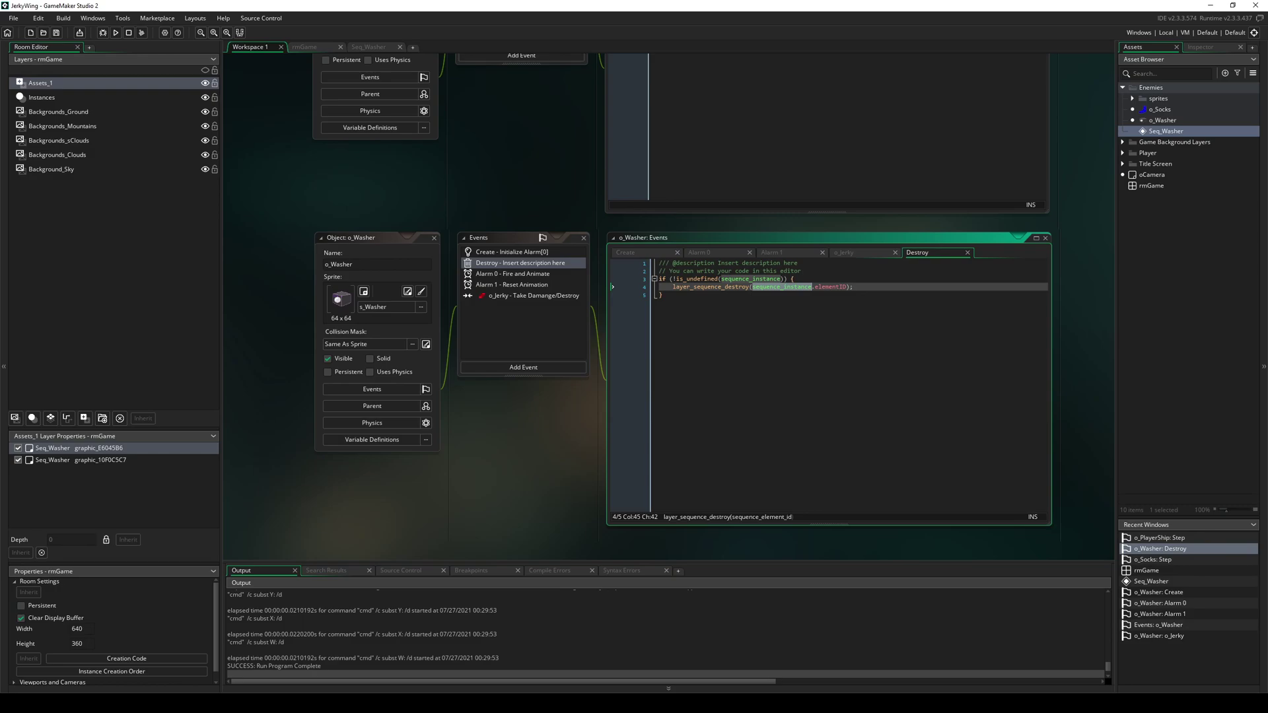
drag(855, 288, 673, 287)
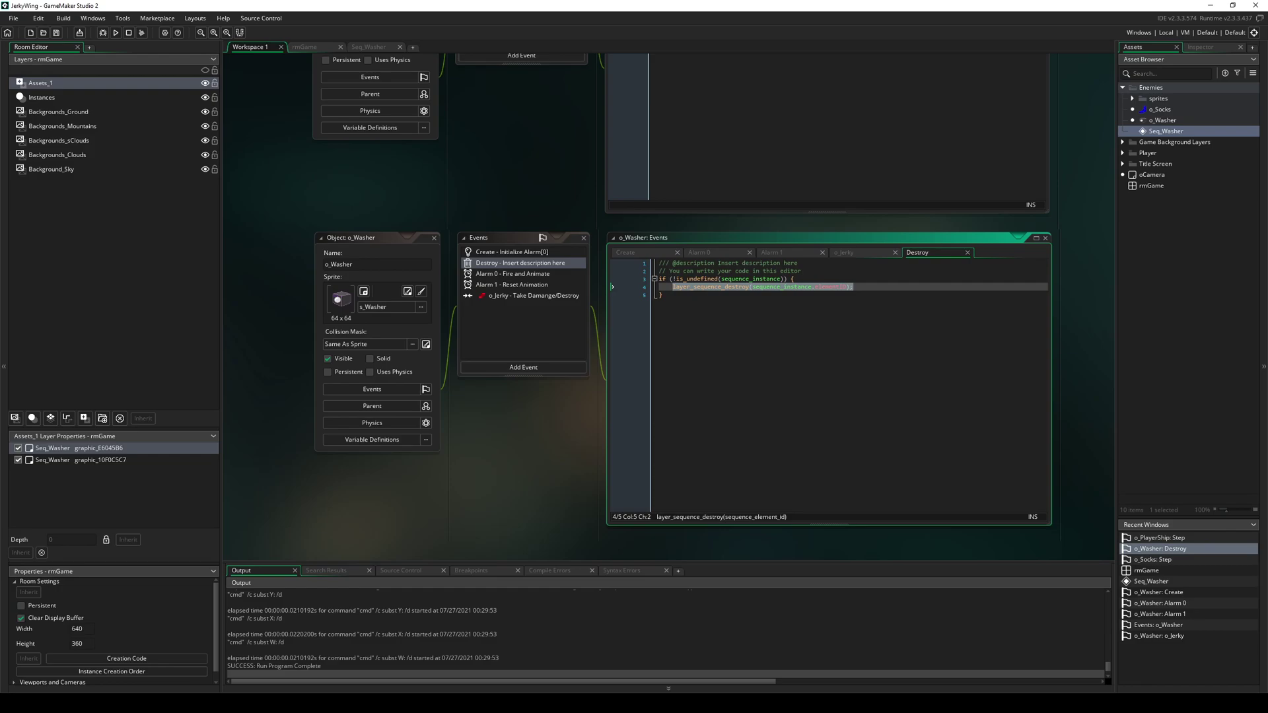
click(777, 287)
drag(752, 287, 846, 287)
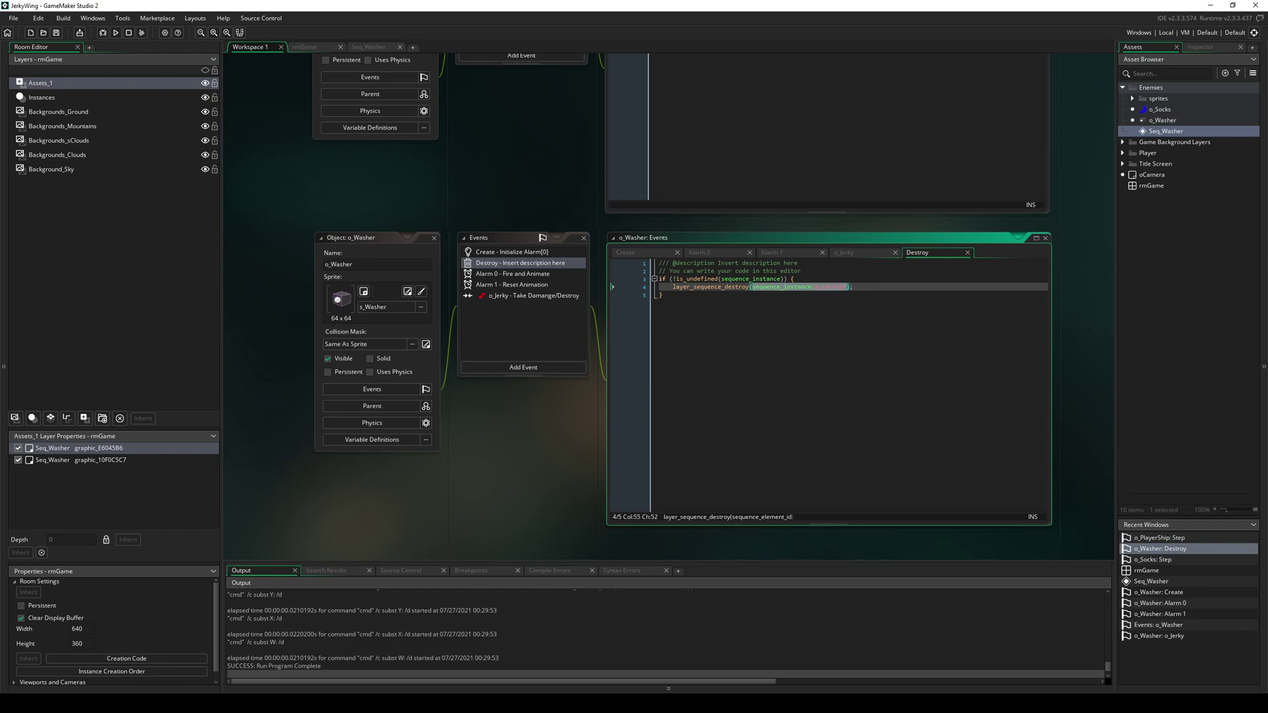
click(847, 286)
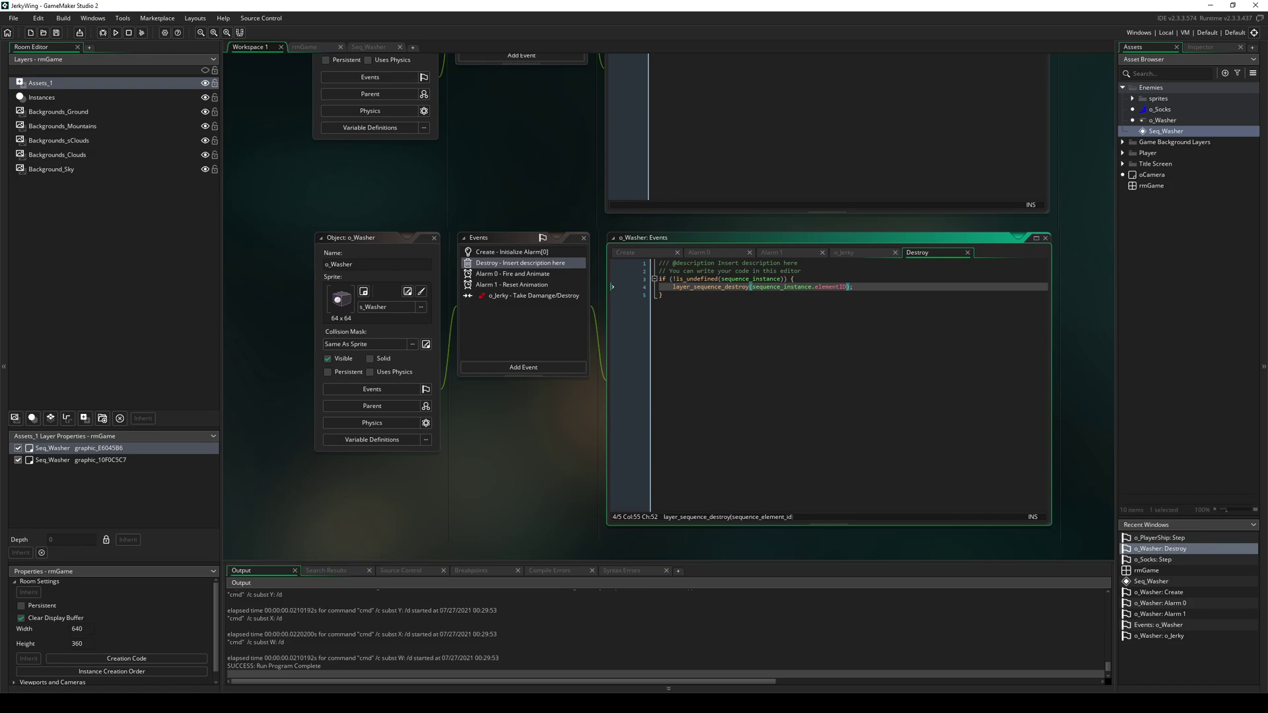
Step: Comment out the if condition line and its closing brace with // in o_Washer's Destroy event, keeping the layer_sequence_destroy call active
key(End)
key(Down)
key(Up)
key(Up)
key(Home)
text(//)
key(Down)
key(Down)
key(Home)
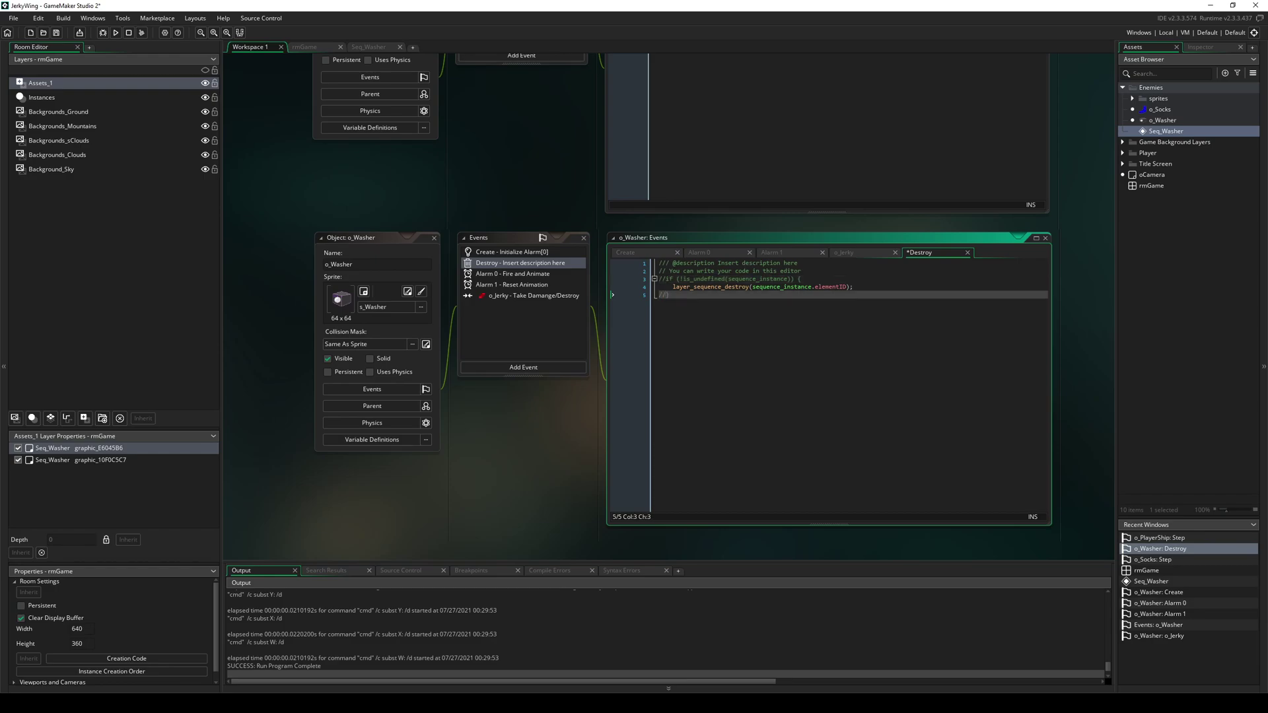
Step: Run the game, start it from the title screen to test destroying washers, and abort the run at the code error
key(F5)
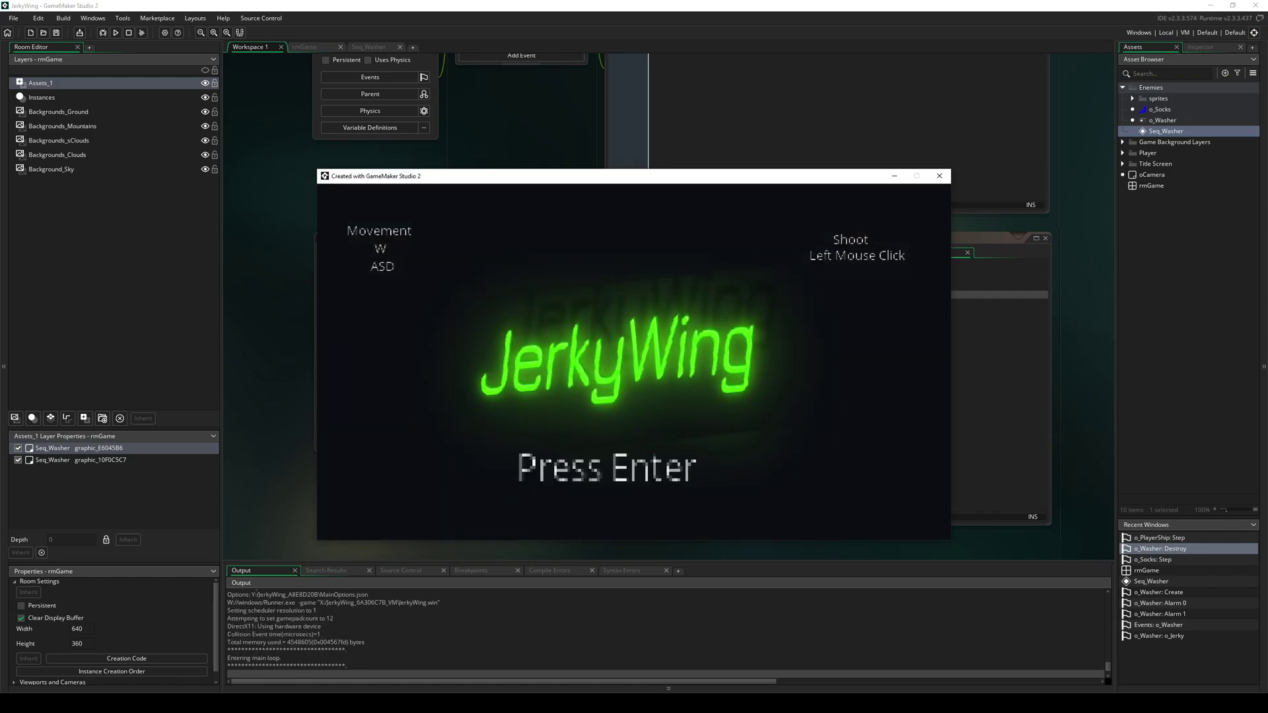
key(Return)
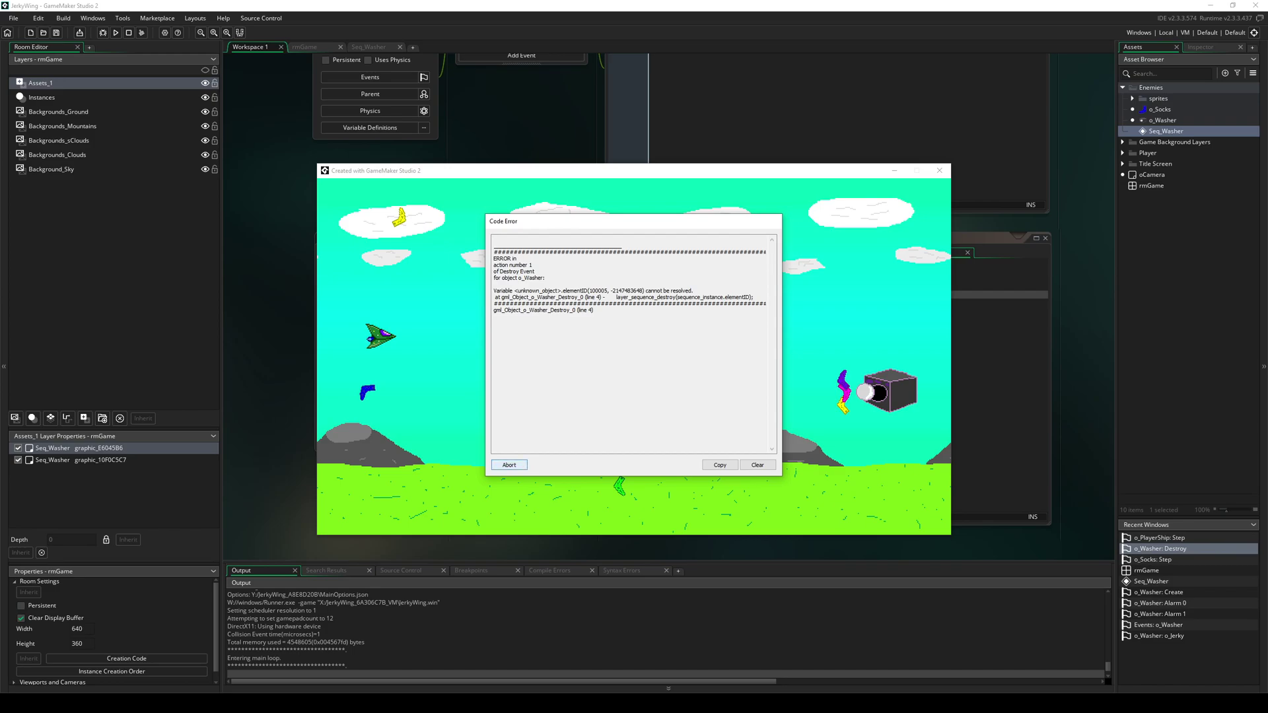
click(509, 465)
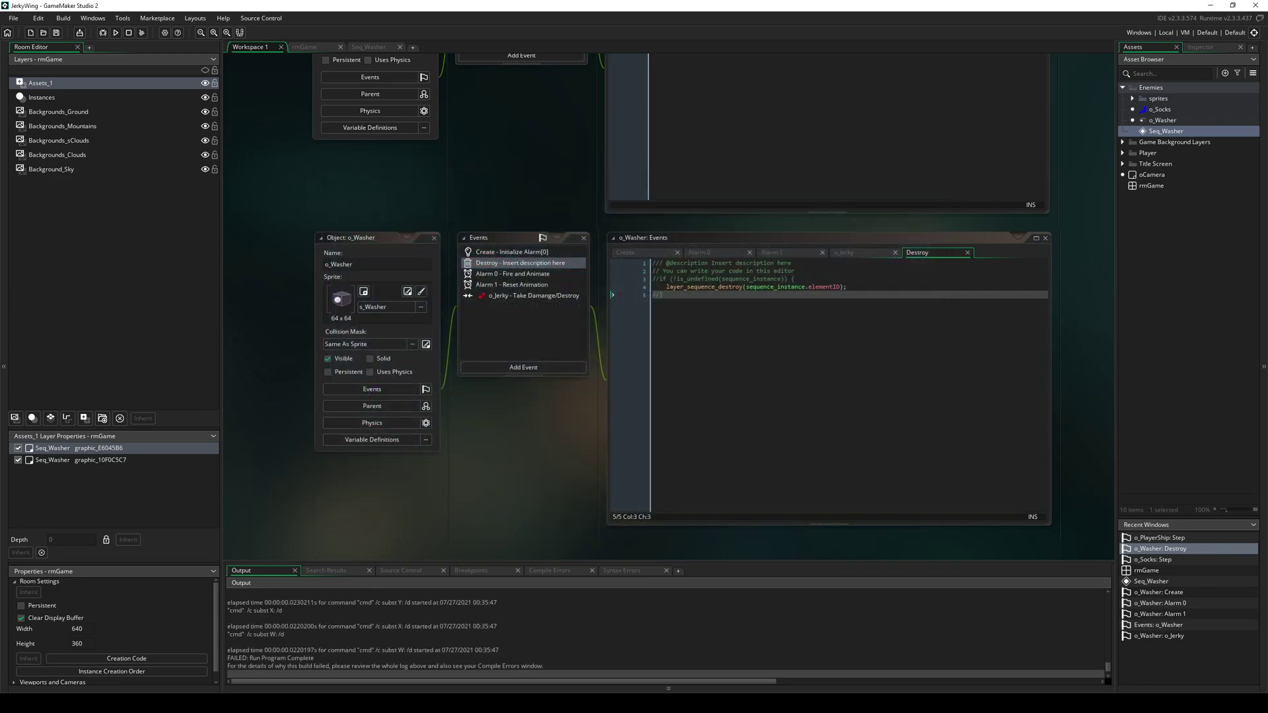
Step: Remove the // comment marks from the if condition line and the closing brace in o_Washer's Destroy event
click(659, 279)
key(BackSpace)
key(BackSpace)
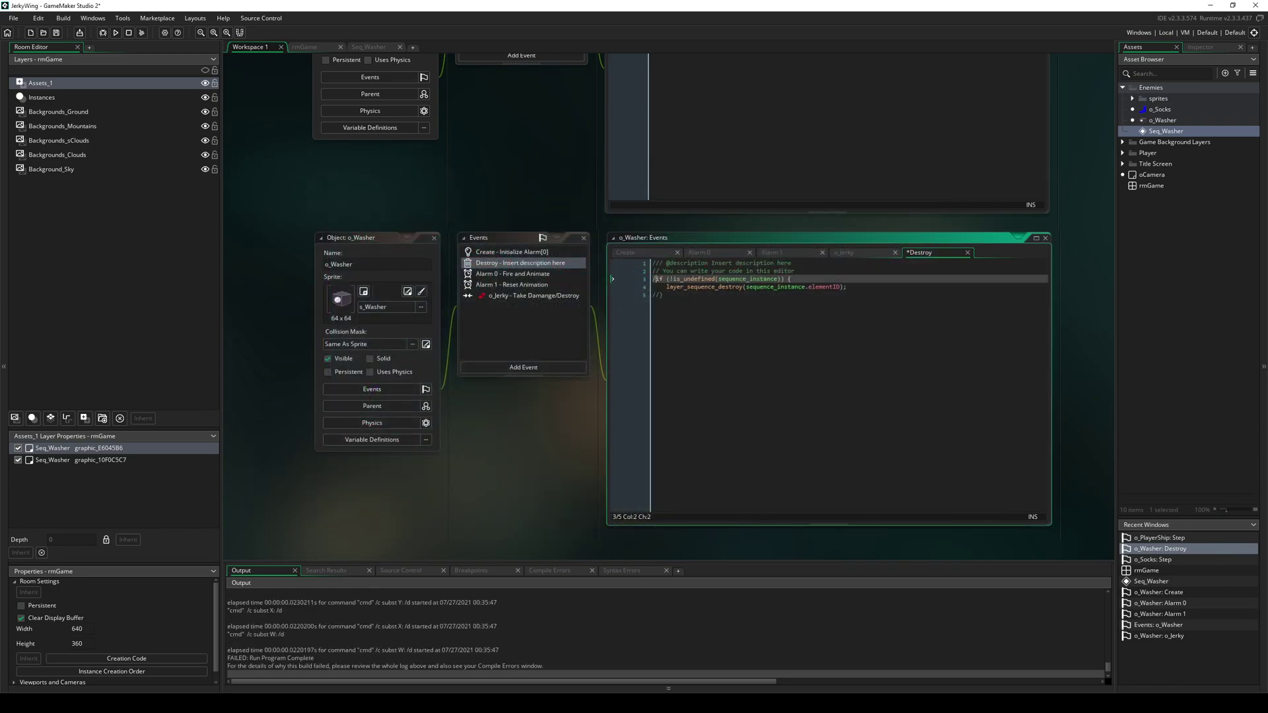
click(659, 294)
key(BackSpace)
key(BackSpace)
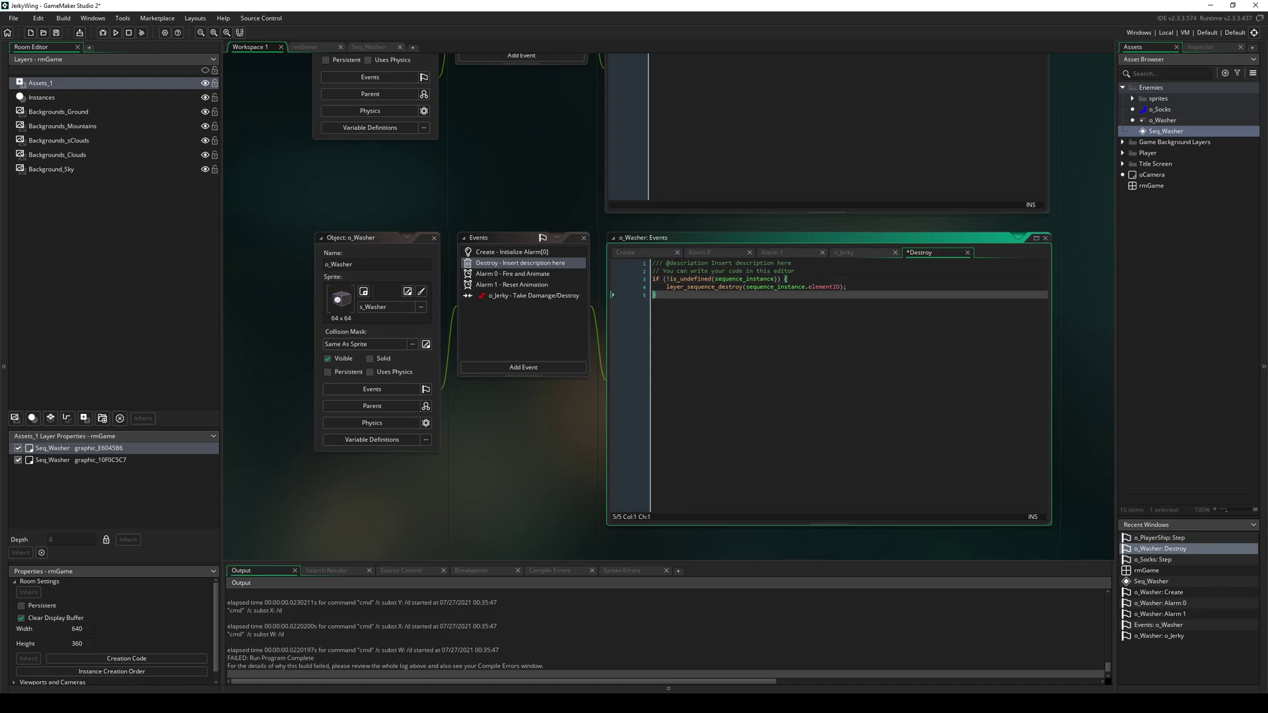
click(677, 278)
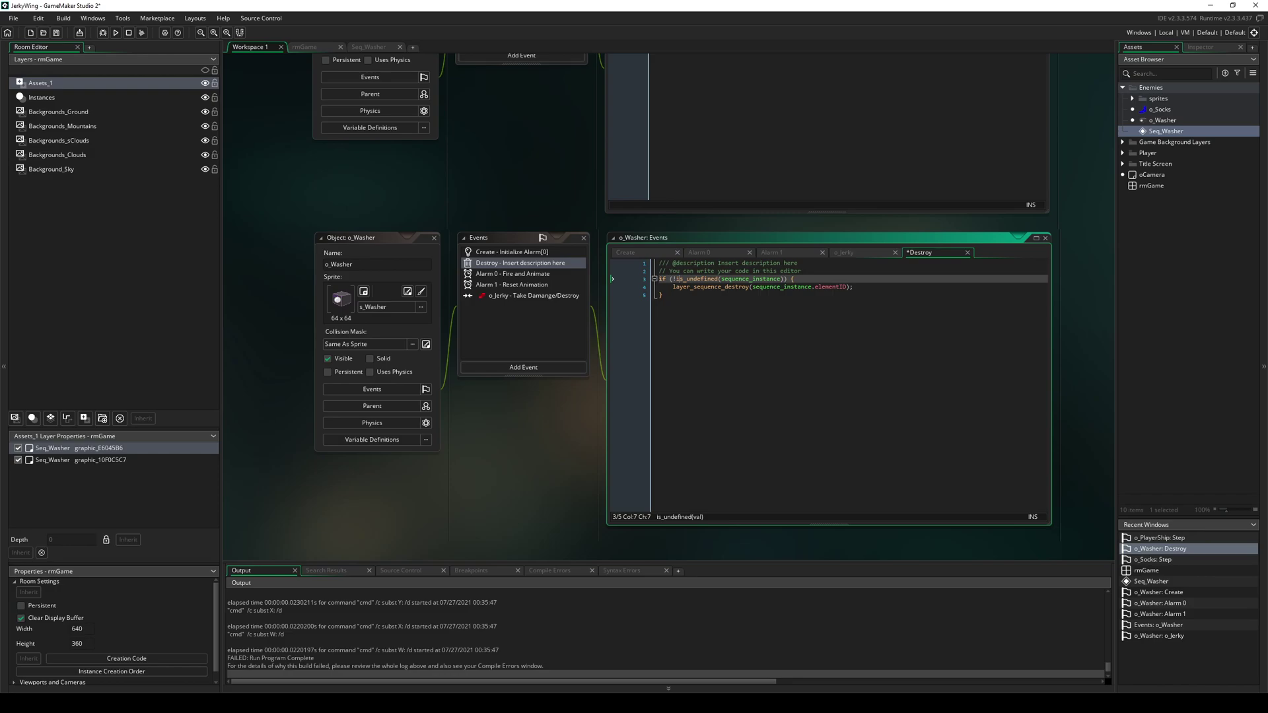
click(663, 295)
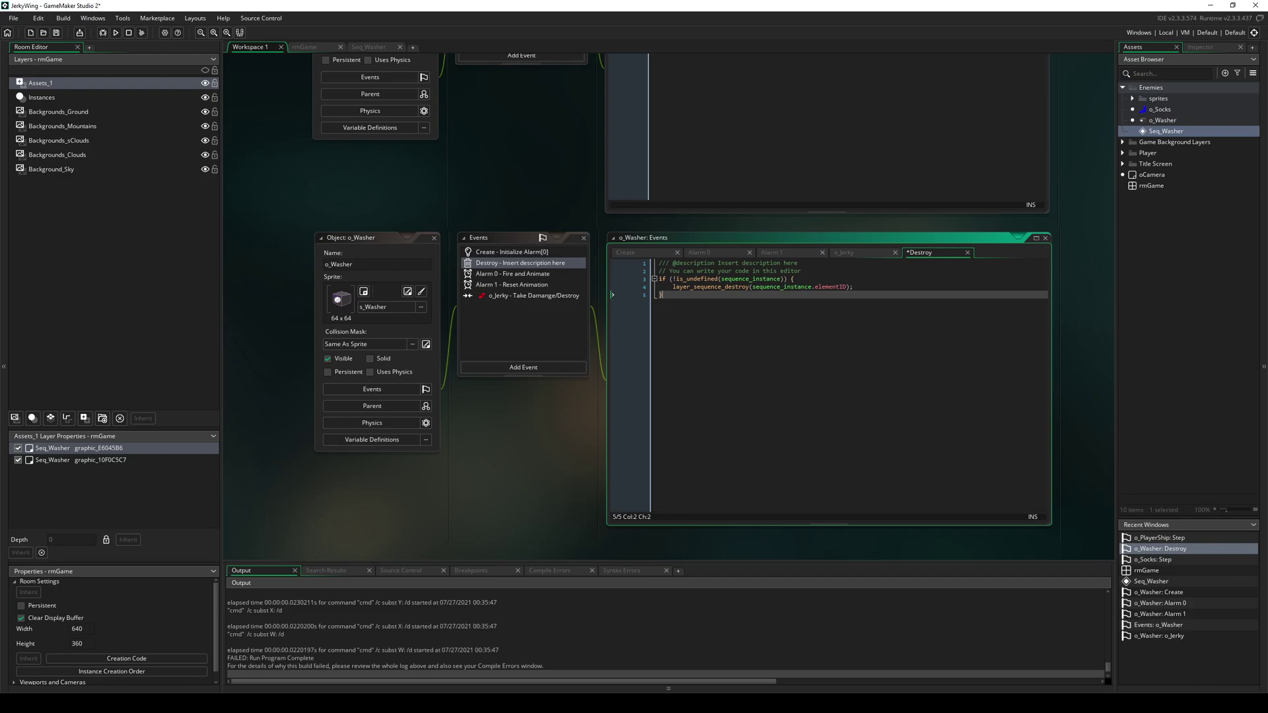
Step: Play the Seq_Washer sequence again, pause it and rewind it to the start
click(368, 47)
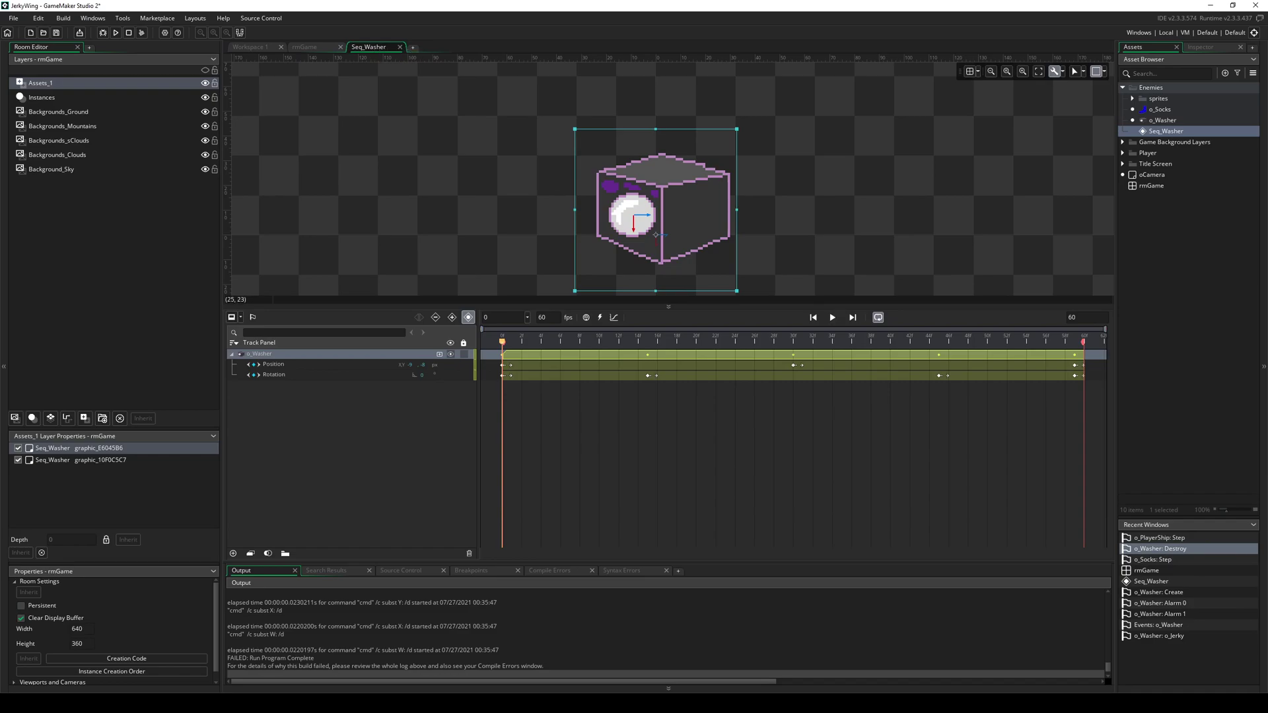
click(832, 317)
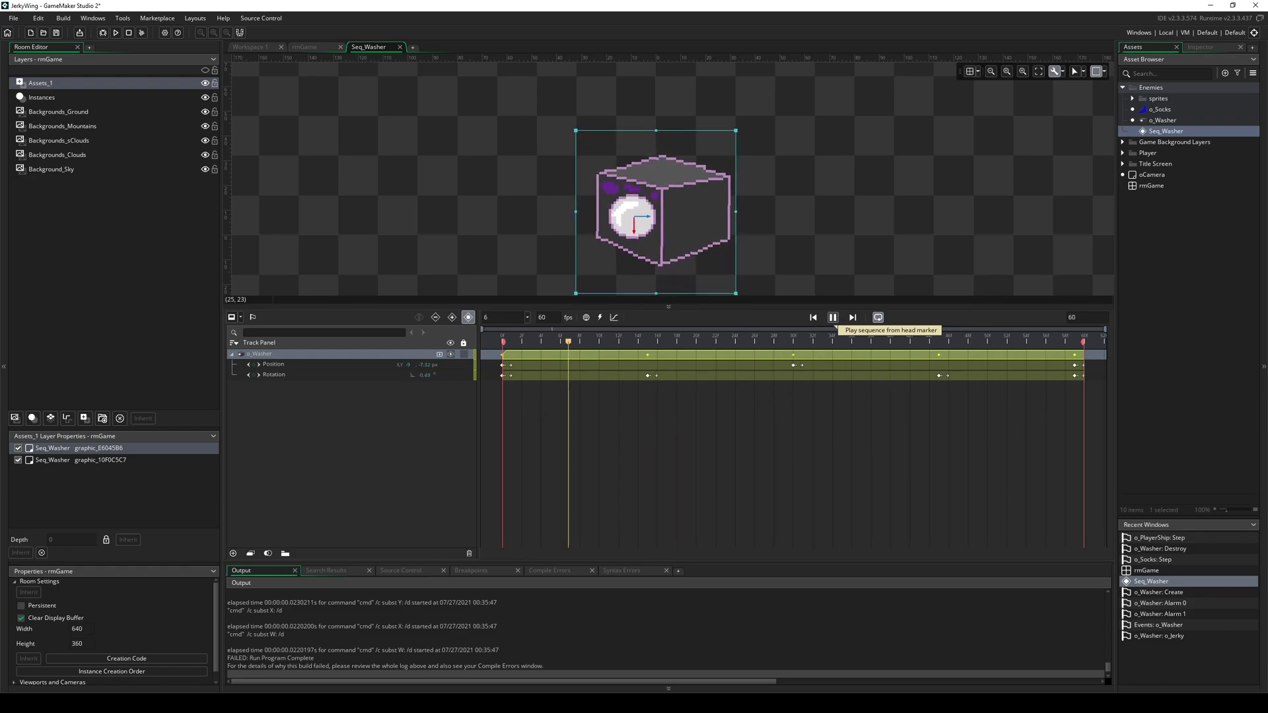
click(833, 318)
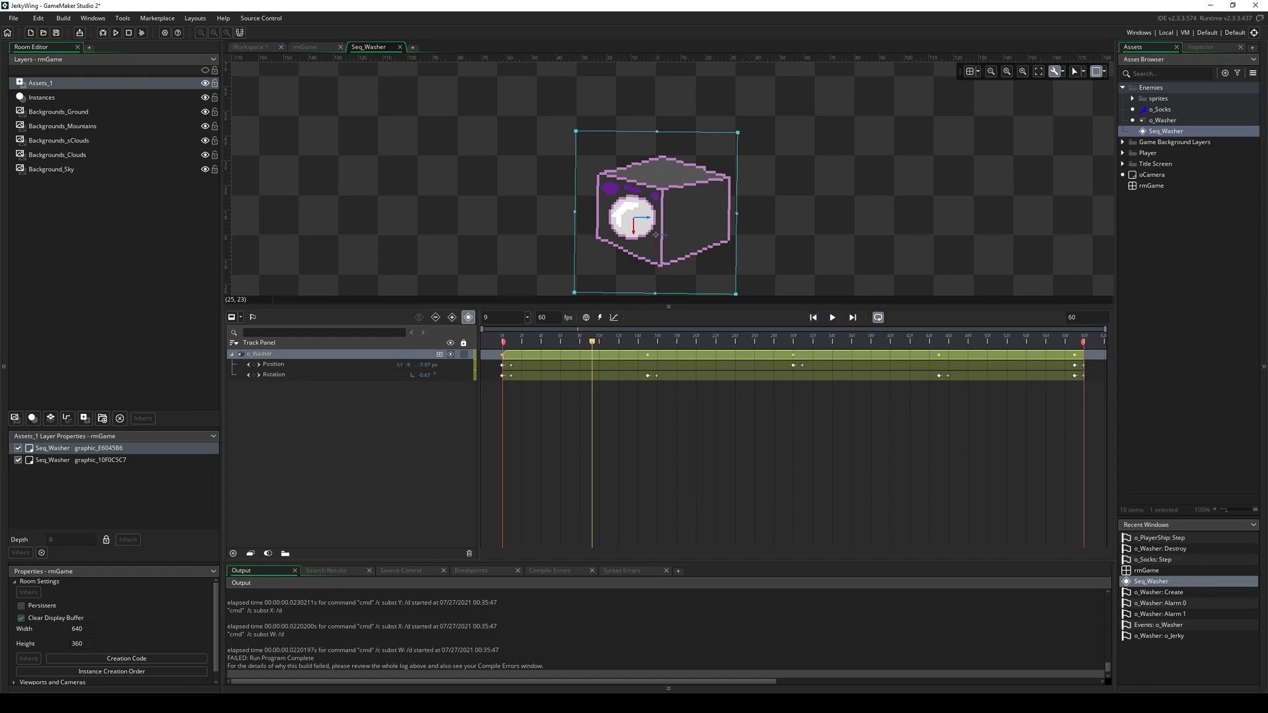
click(813, 318)
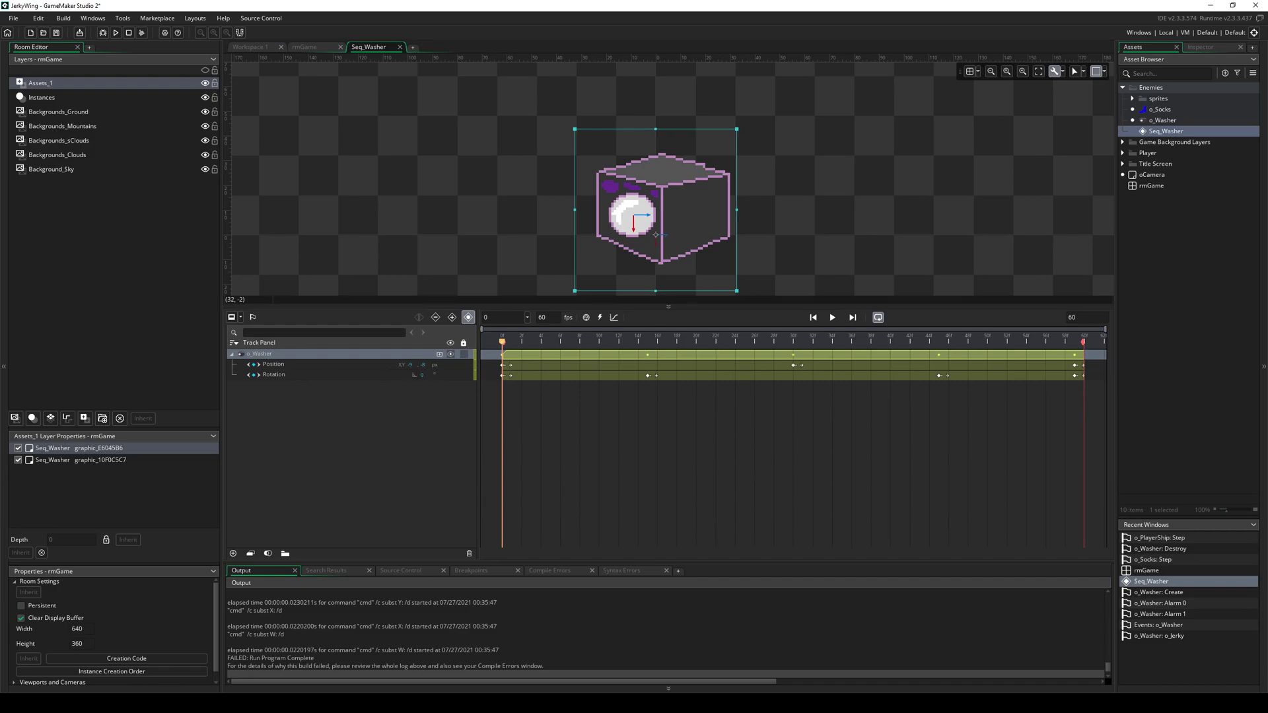
Step: Go back through the rmGame room to o_Washer's Destroy event and review the lines of its if block
click(306, 47)
click(251, 47)
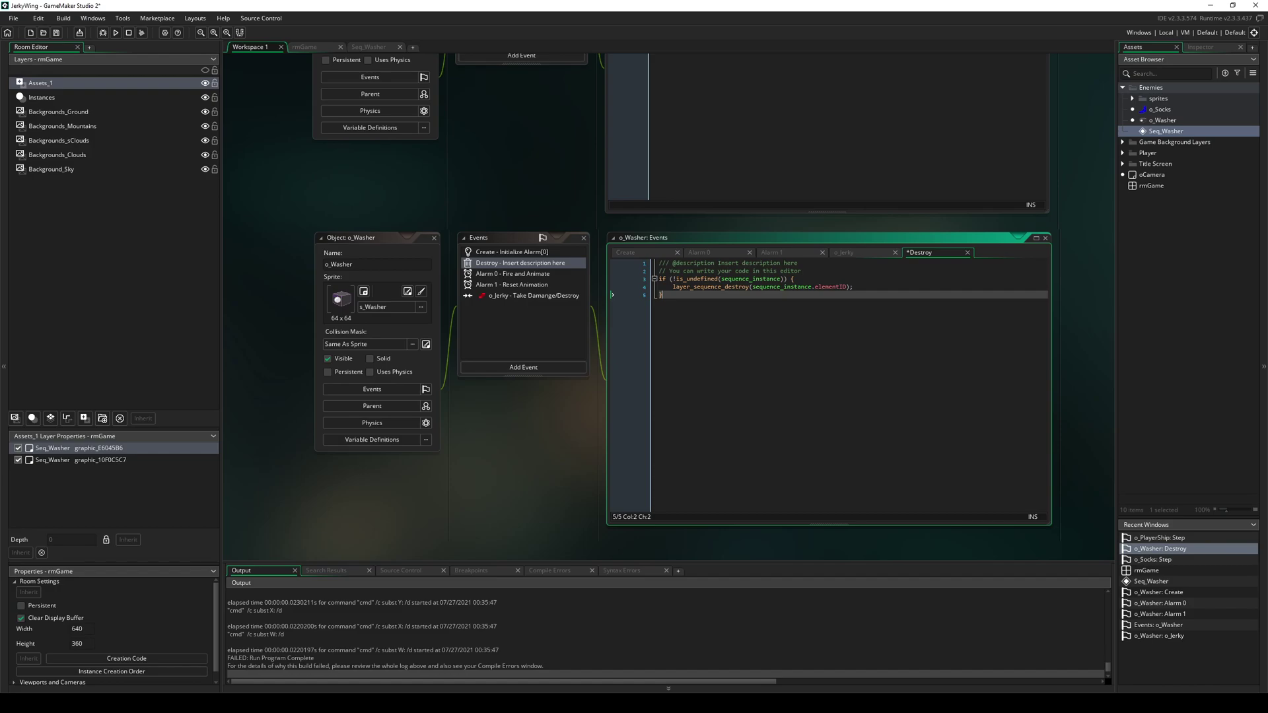
key(shift+Up)
key(shift+Up)
key(shift+Down)
key(shift+Down)
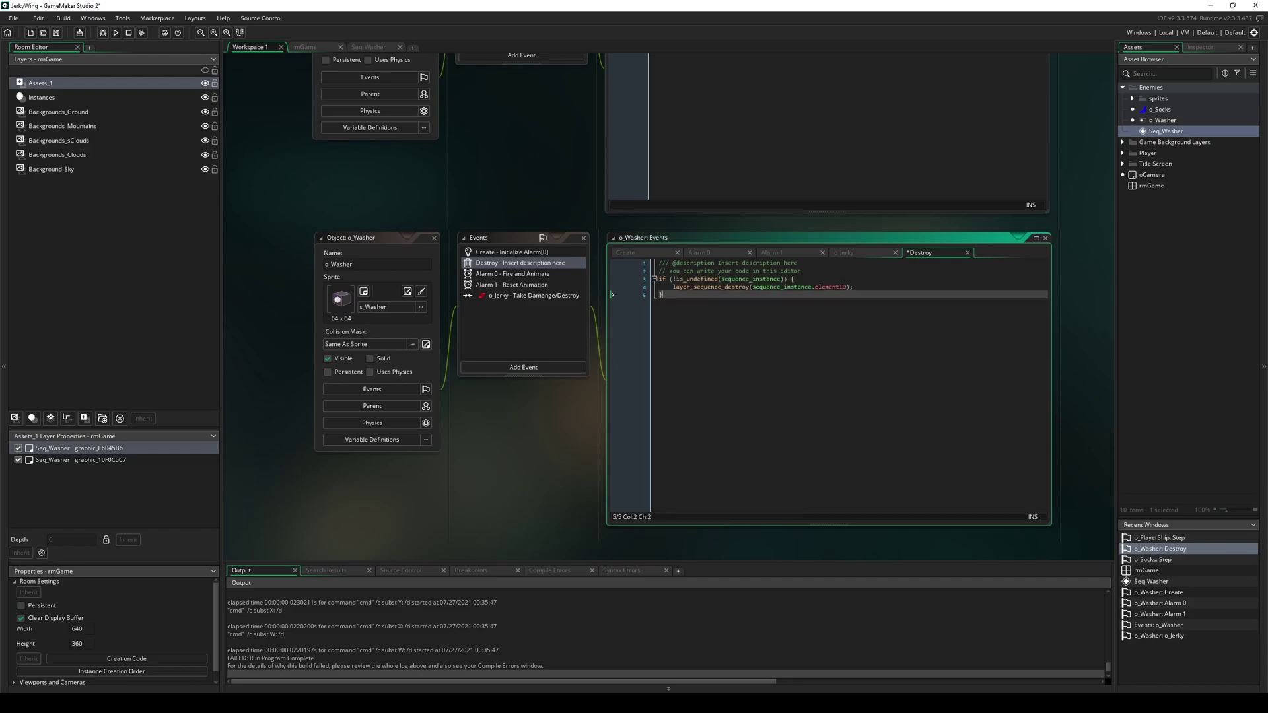